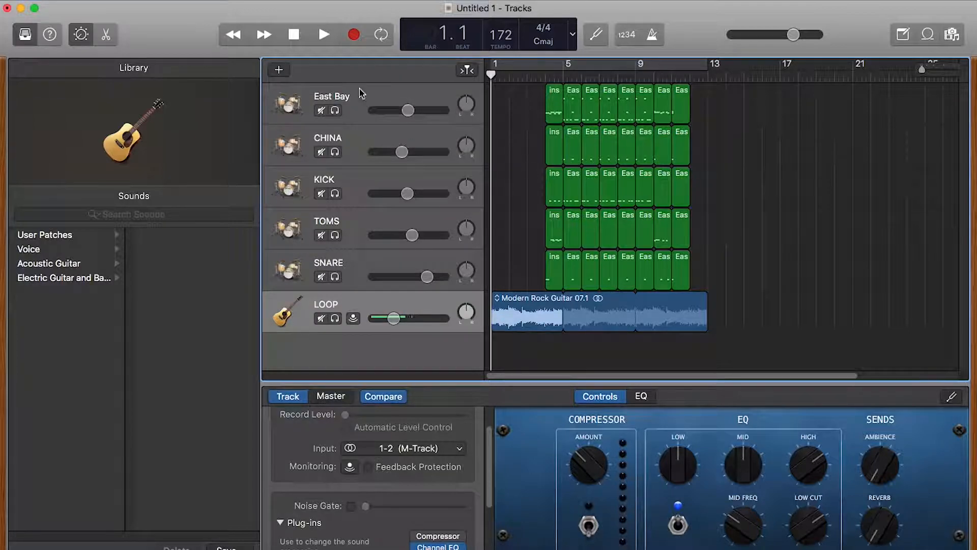
Step: Add a new Software Instrument track, which loads as Classic Electric Piano below LOOP
left_click(173, 1)
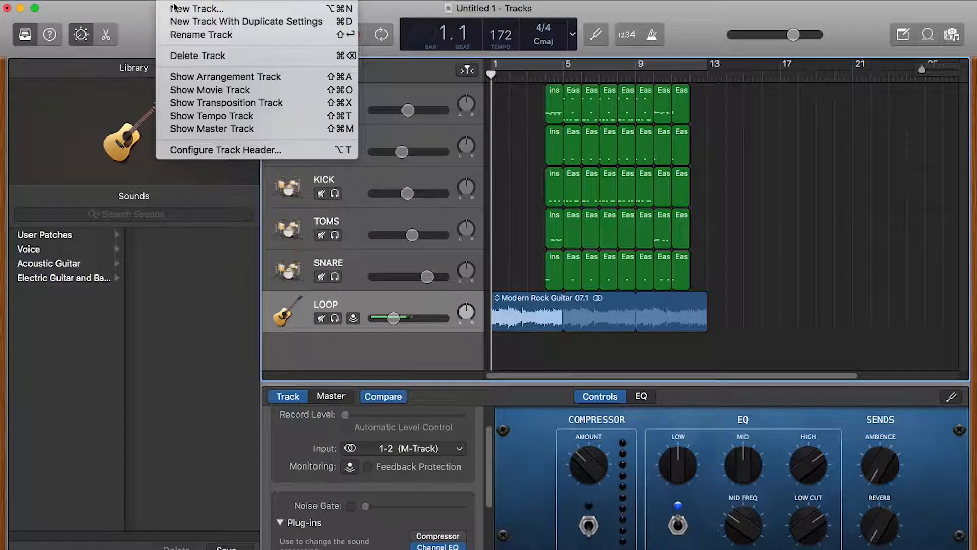
left_click(176, 9)
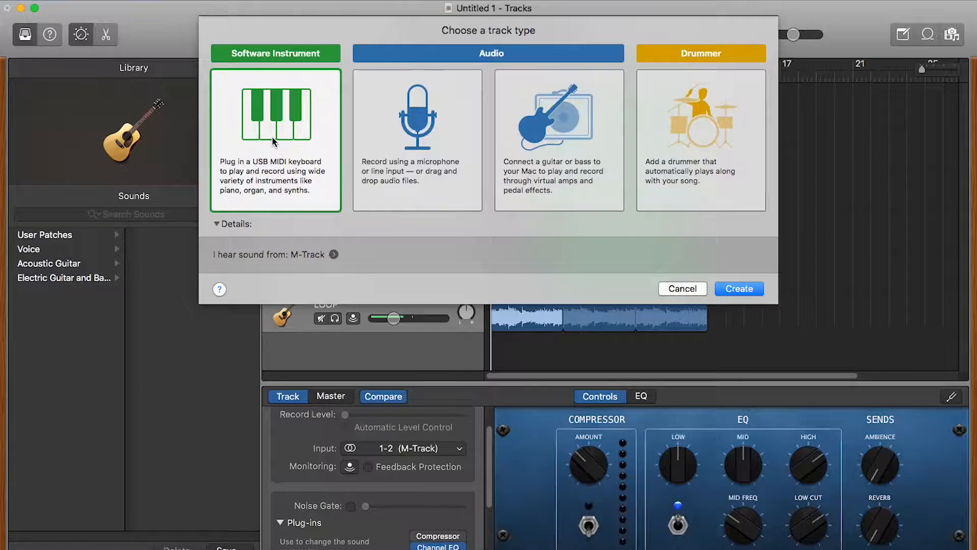
left_click(738, 289)
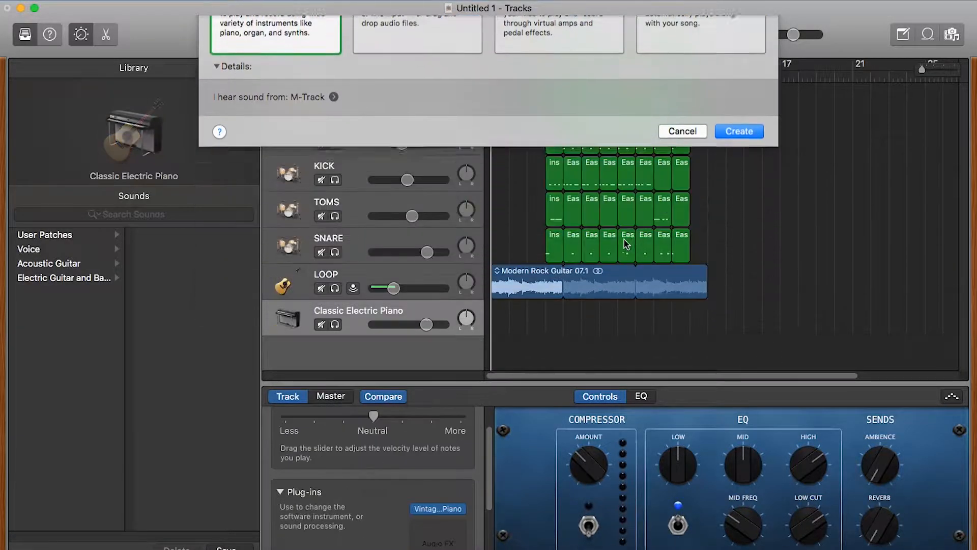
scroll(459, 488, "down", 3)
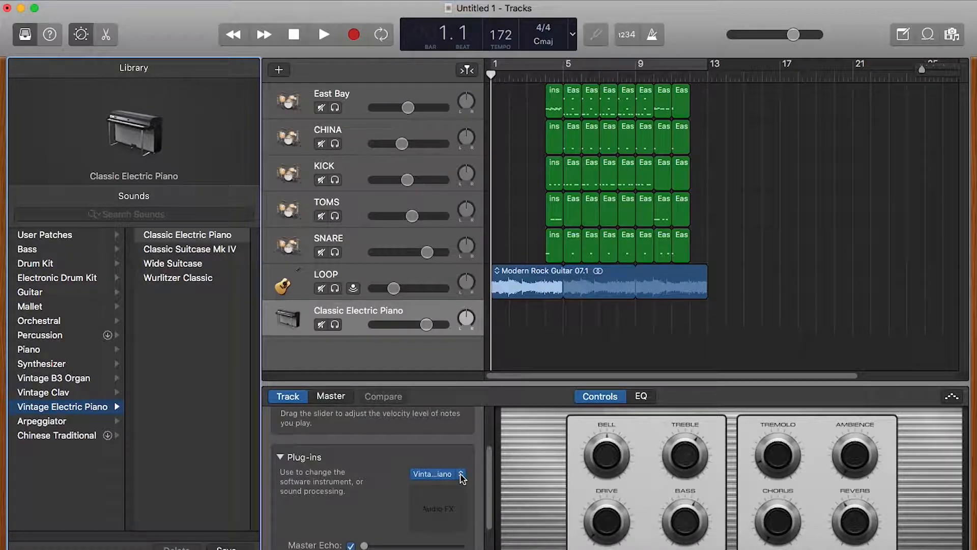
Step: Swap the new track's instrument for a stereo AUSampler and centre its plug-in window
left_click(461, 475)
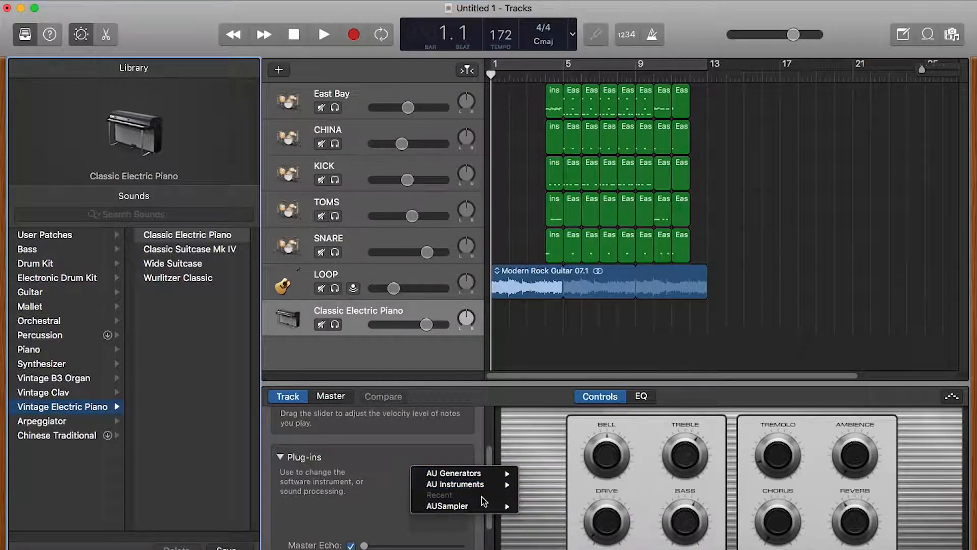
mouse_move(486, 507)
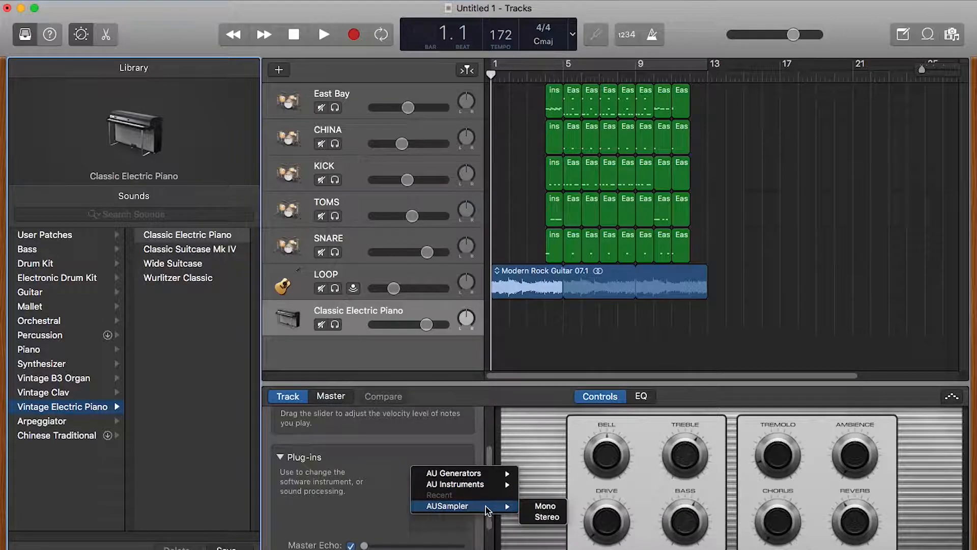
left_click(552, 517)
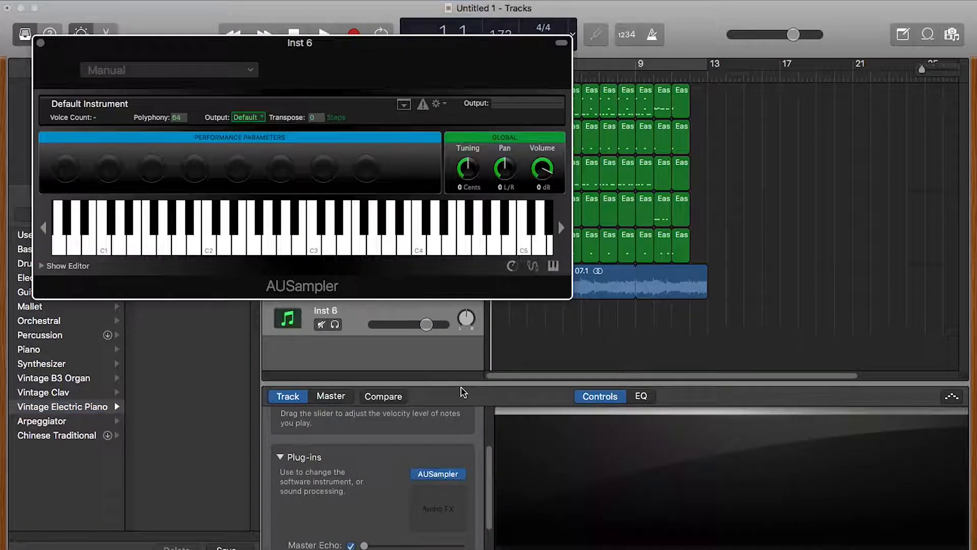
left_click_drag(262, 59, 529, 107)
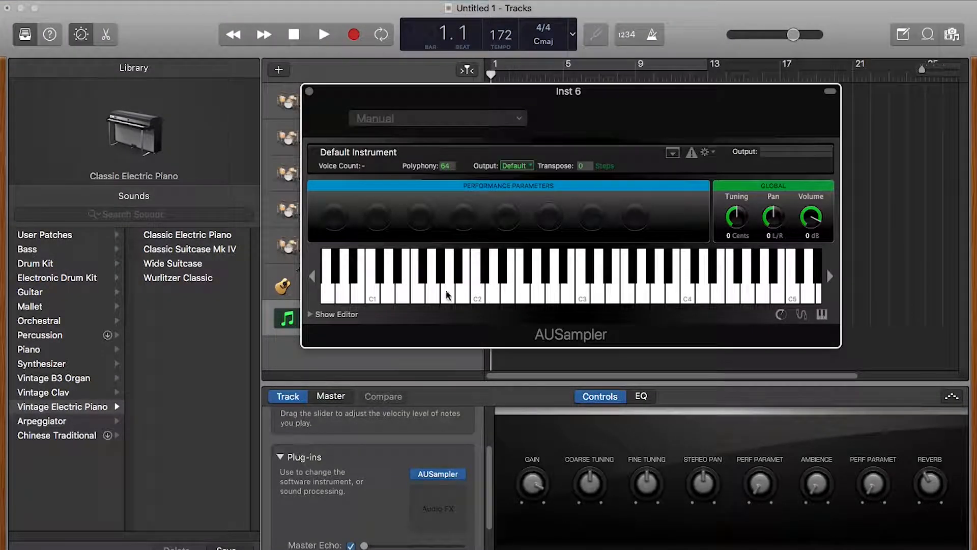
Step: Add bass drum.wav as a Layer 1 zone and delete the Sine 440 Built-in zone
left_click(313, 315)
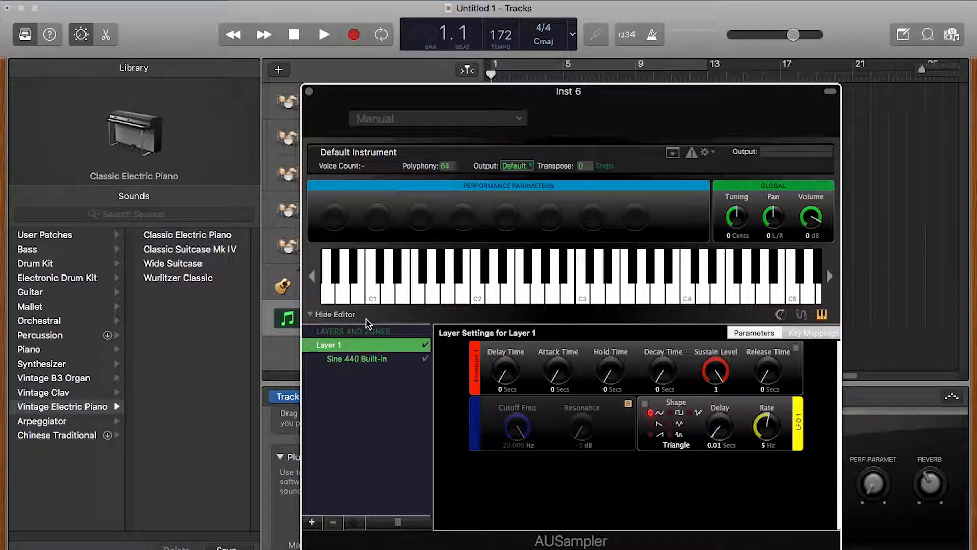
left_click(362, 360)
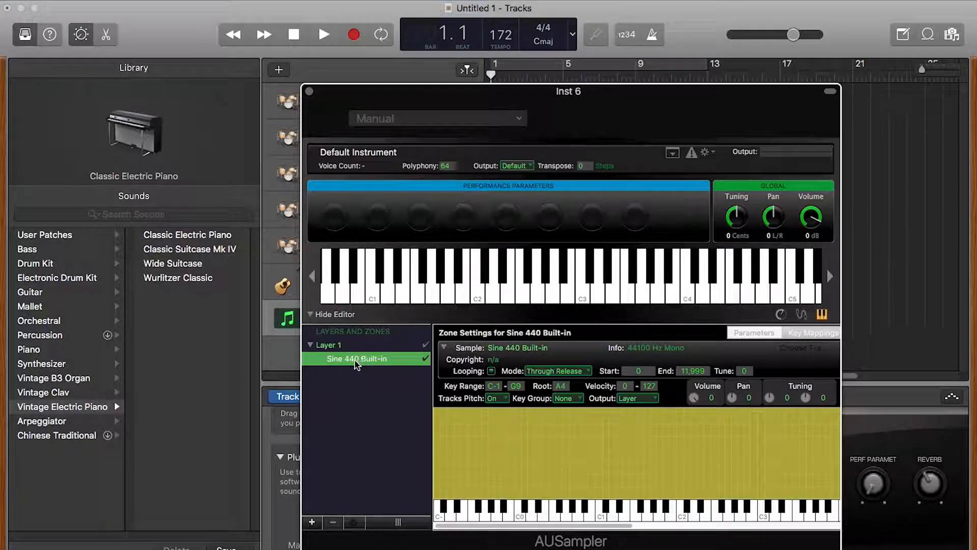
left_click(312, 522)
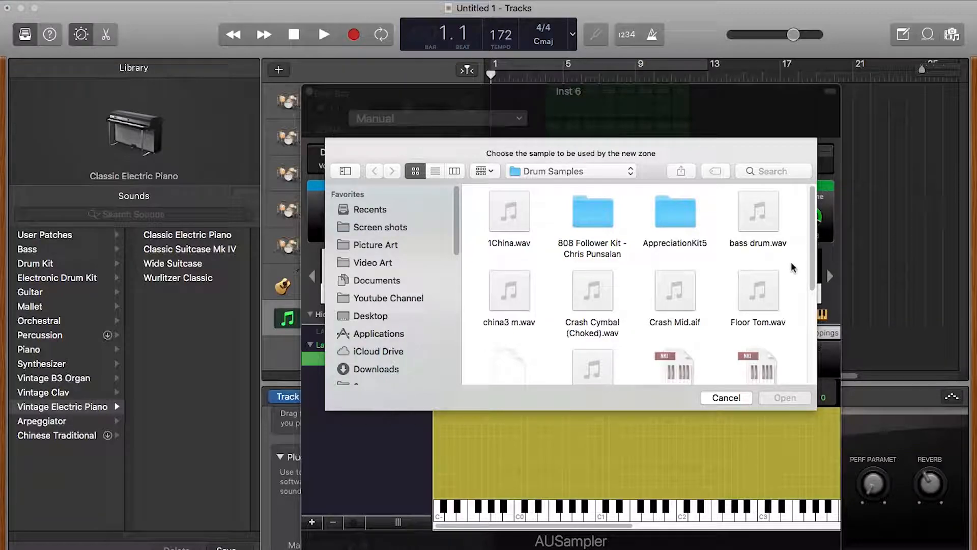
scroll(791, 261, "down", 2)
scroll(792, 262, "up", 2)
left_click(758, 212)
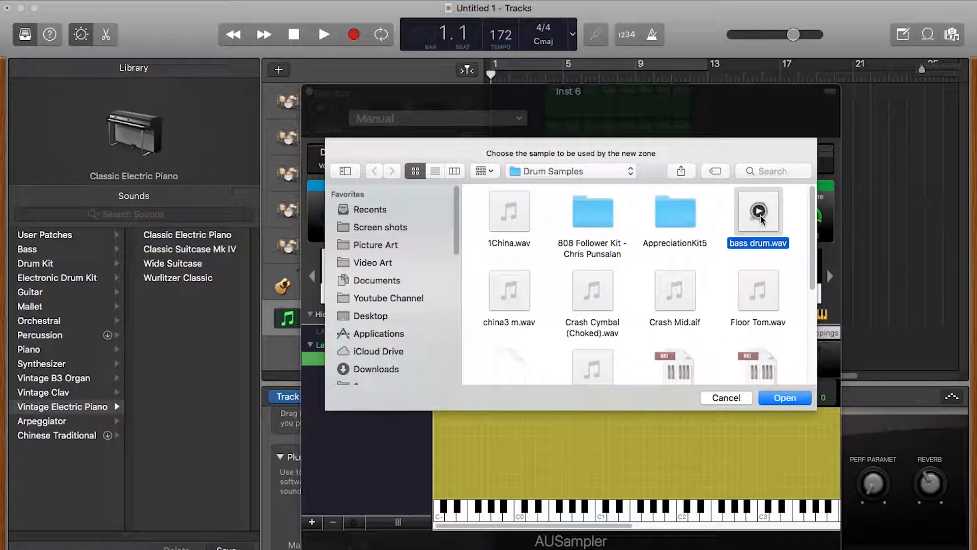
left_click(794, 398)
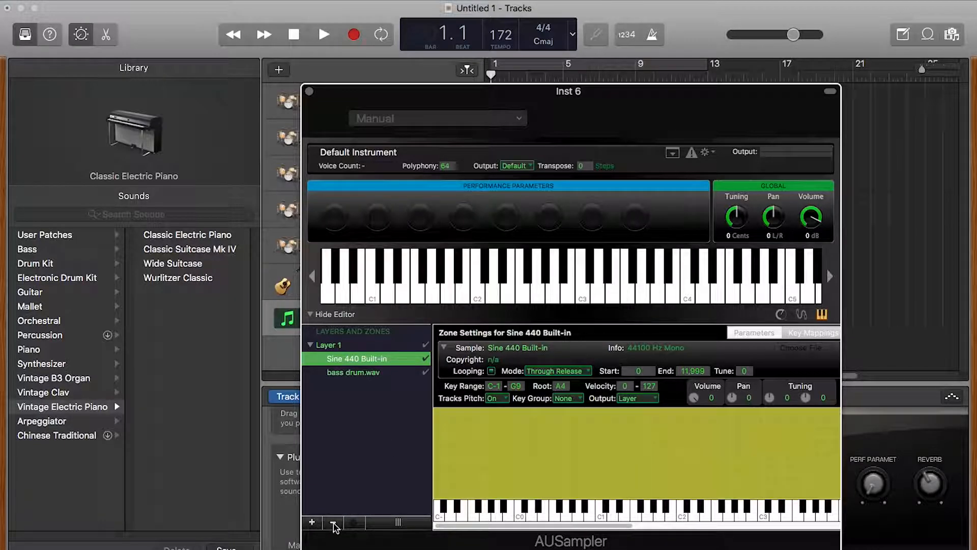
left_click(333, 522)
Step: Set Tracks Pitch to Off for the bass drum.wav zone and audition it across several keys
left_click(370, 360)
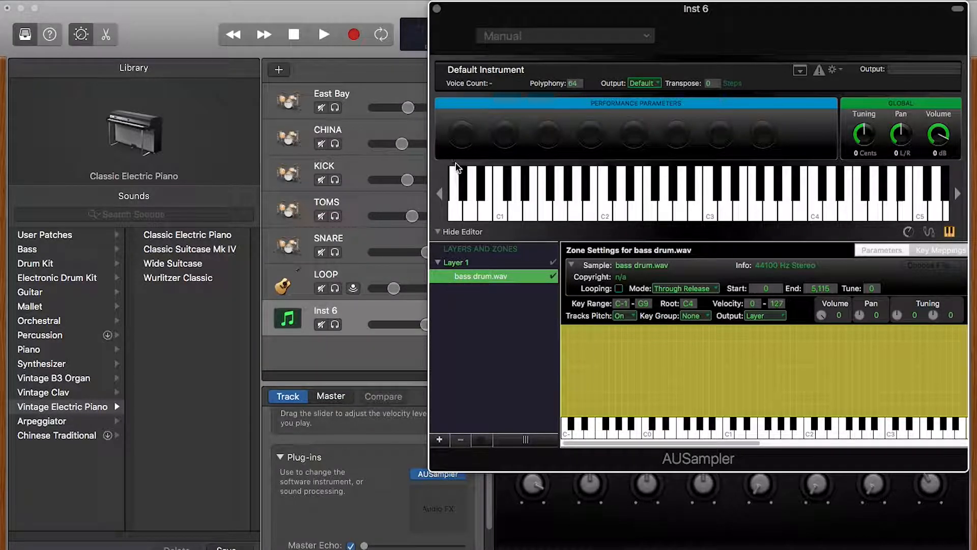
left_click_drag(696, 21, 566, 59)
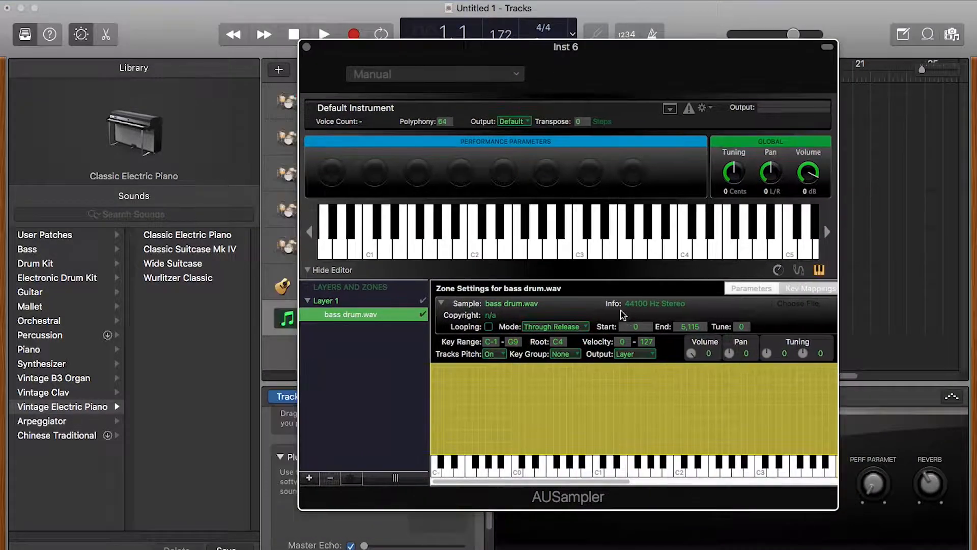
left_click(382, 317)
left_click(403, 330)
left_click(492, 356)
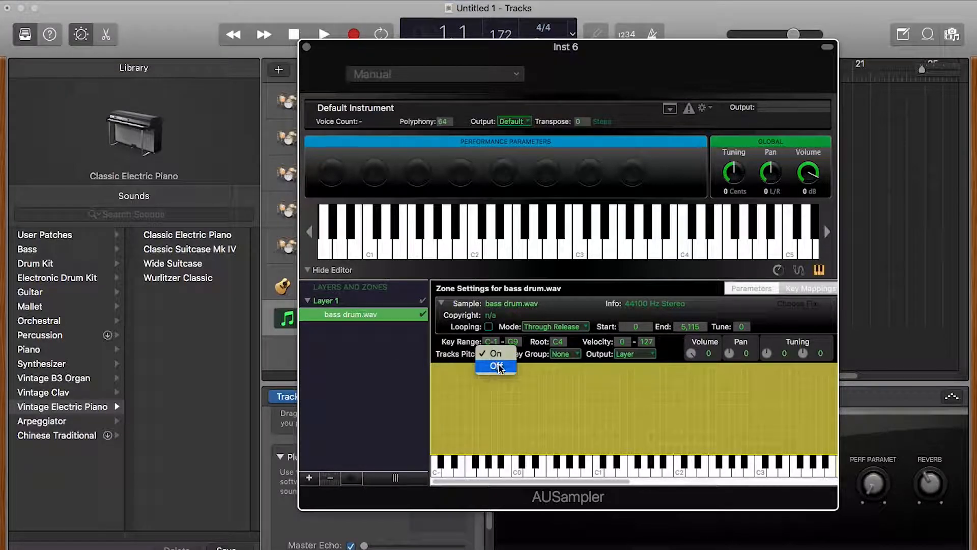
left_click(498, 365)
left_click_drag(600, 479, 551, 469)
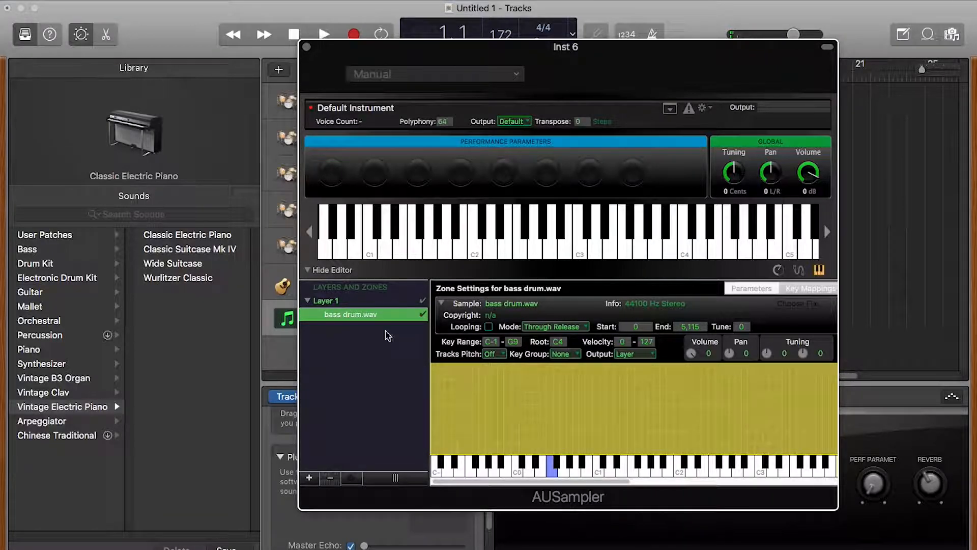
Step: Set Layer 1's Trigger to Key Down (Ignore Key Up)
left_click(361, 301)
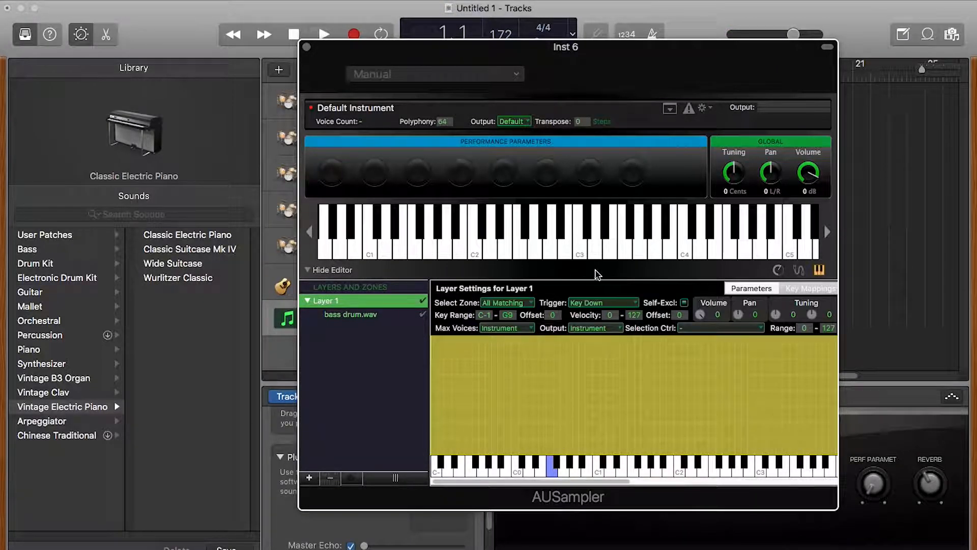
left_click(600, 304)
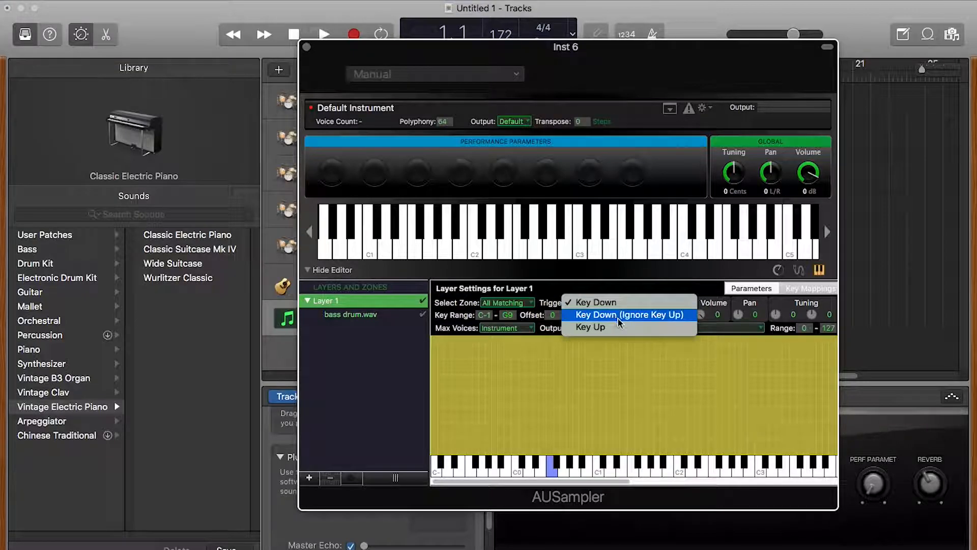
left_click(619, 316)
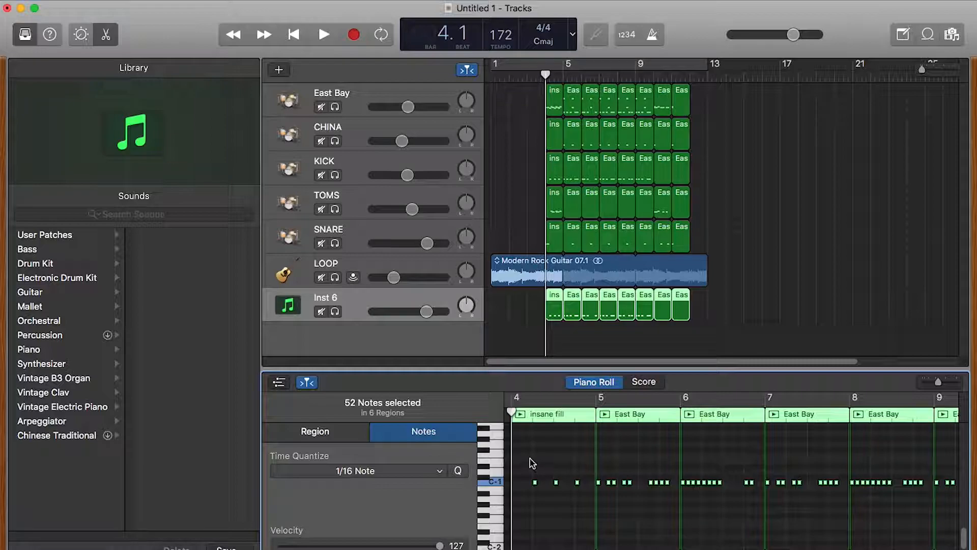
Step: Shift the 52 Inst 6 notes up one semitone to C♯-1 and close the Piano Roll
mouse_move(534, 483)
left_mouse_down()
mouse_move(538, 445)
mouse_move(534, 485)
left_mouse_up()
key("e")
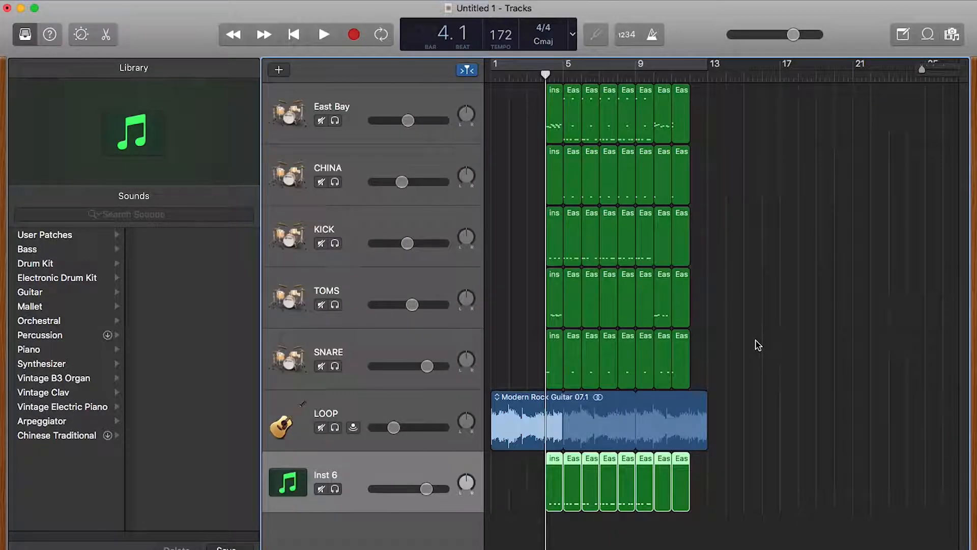
Step: Open the TOMS track's AUSampler window with its layer and zone editor expanded
left_click(376, 277)
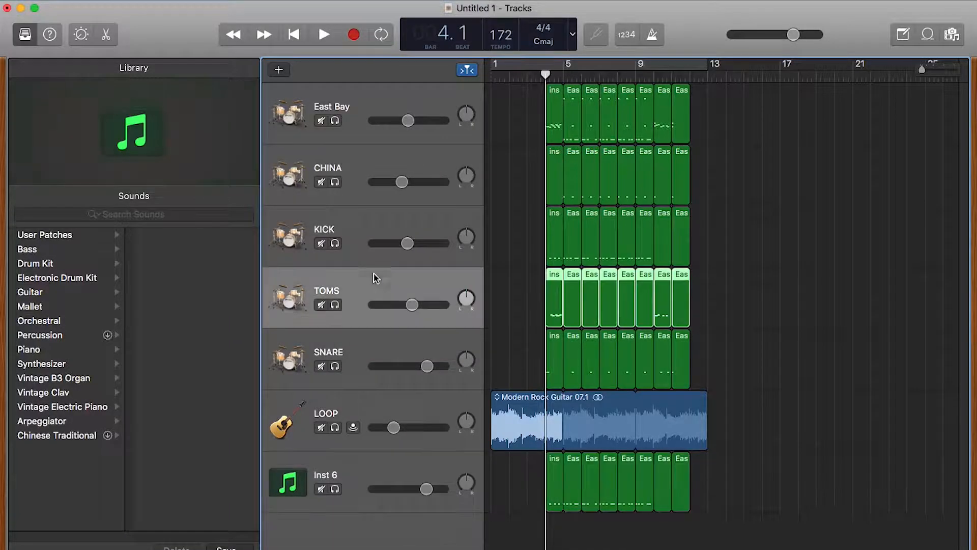
left_click(81, 34)
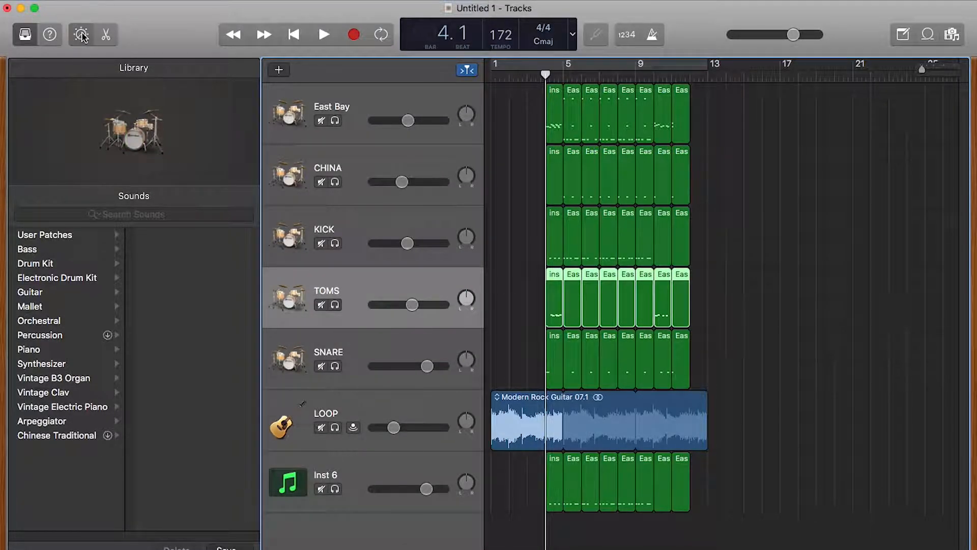
left_click(437, 473)
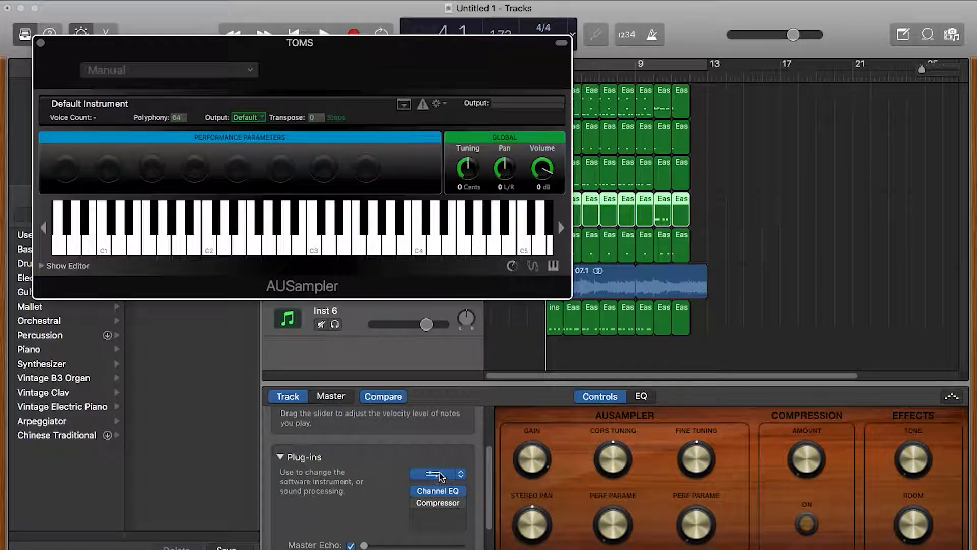
left_click(42, 265)
left_click_drag(334, 80, 500, 62)
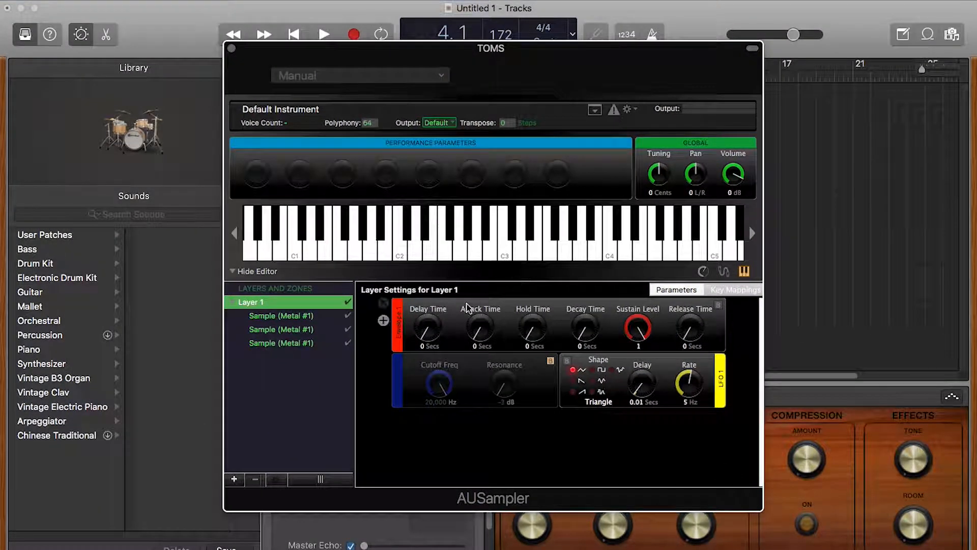
Step: Review the High-Tom, Mid-Tom and Floor Tom zones keyed to C1, C♯1 and D1
left_click(309, 320)
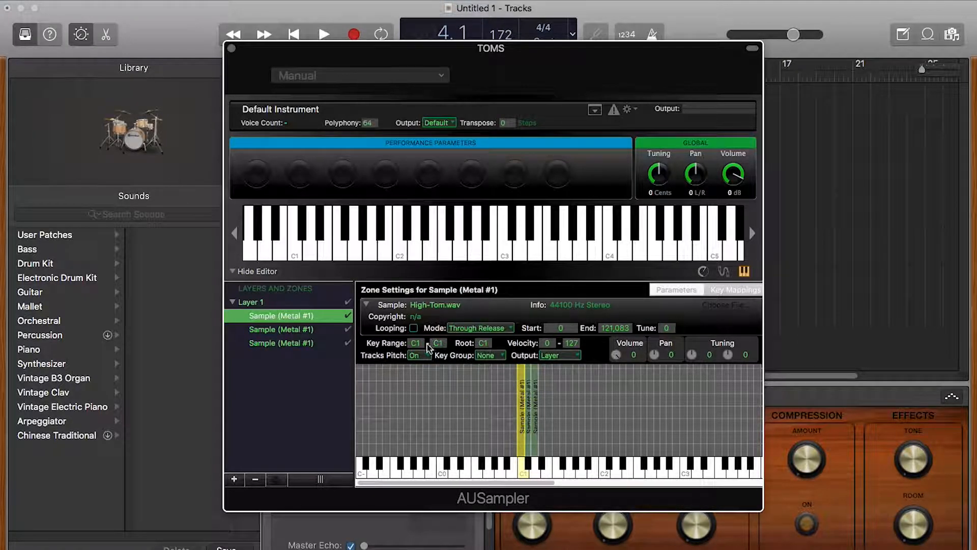
left_click(314, 343)
left_click(314, 329)
left_click(315, 316)
left_click(313, 343)
left_click(315, 315)
left_click(529, 428)
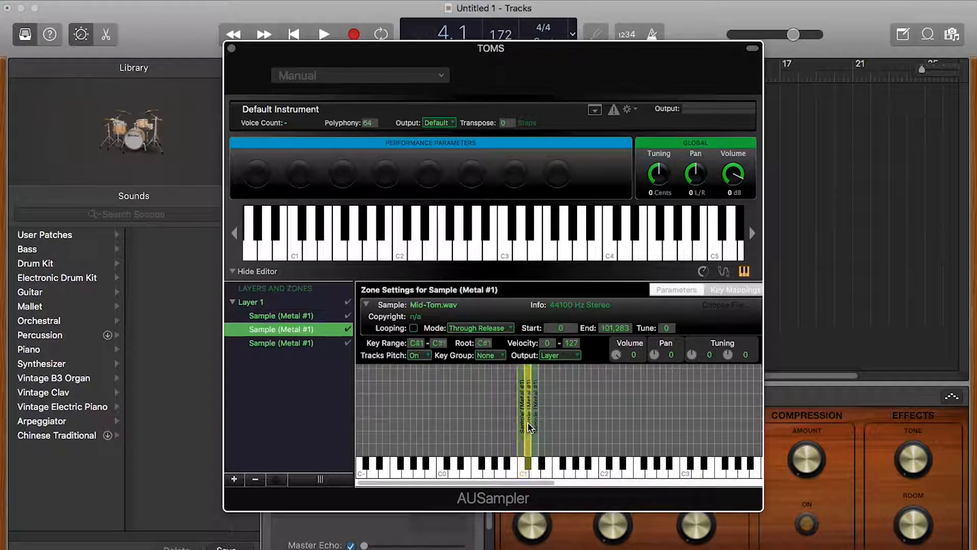
left_click(536, 425)
left_click(295, 316)
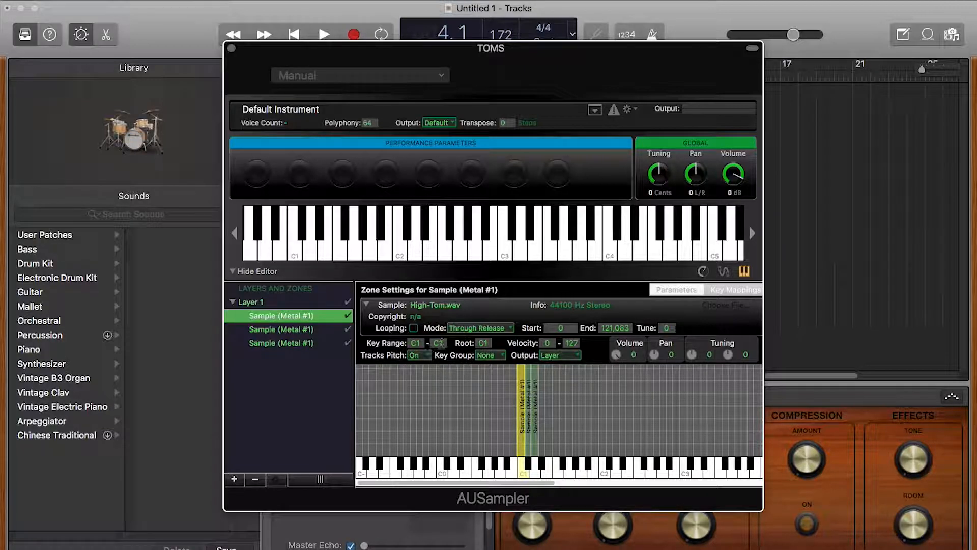
Step: Audition the high, mid and floor toms on C1, C♯1 and D1
left_click(523, 473)
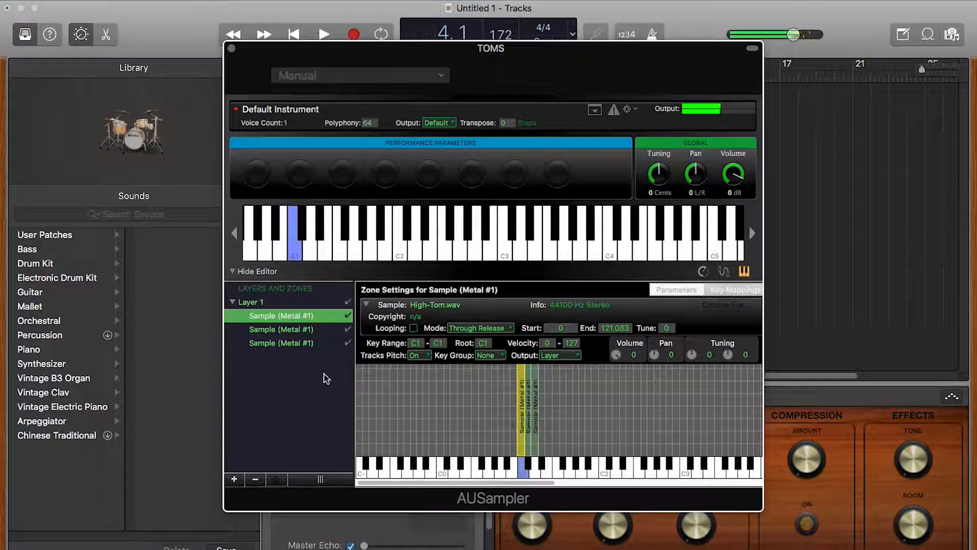
left_click(328, 328)
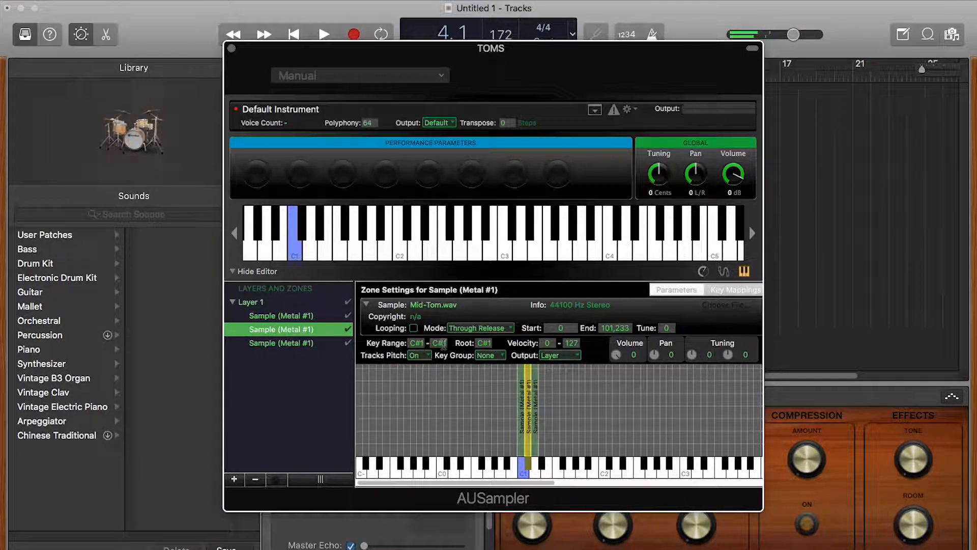
left_click(528, 462)
left_click(302, 344)
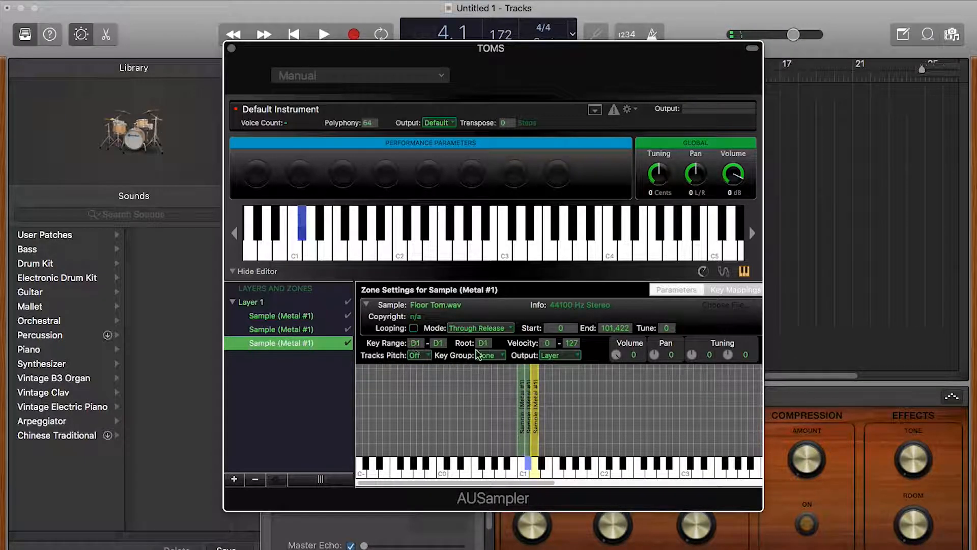
left_click(535, 473)
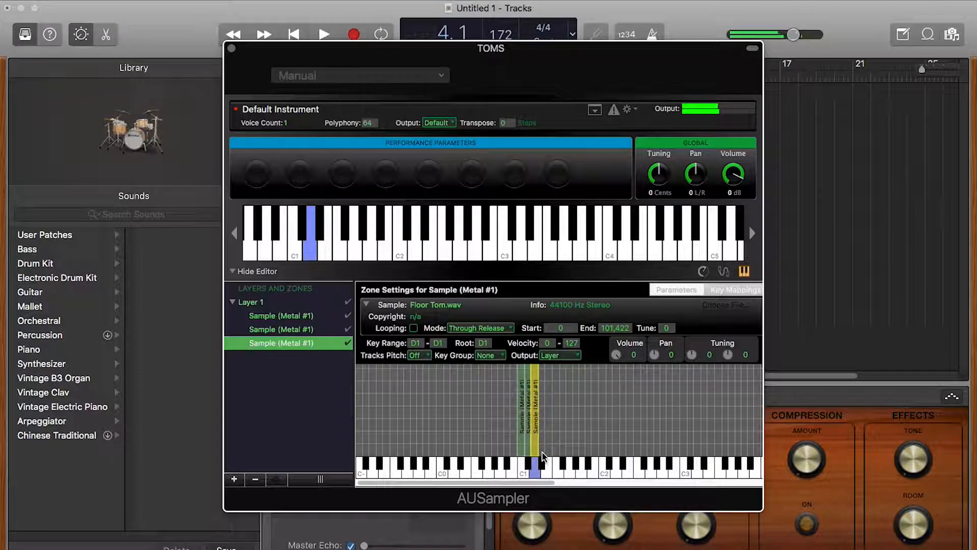
Step: Close the sampler and raise one insane fill note from C0 to D0
left_click(231, 47)
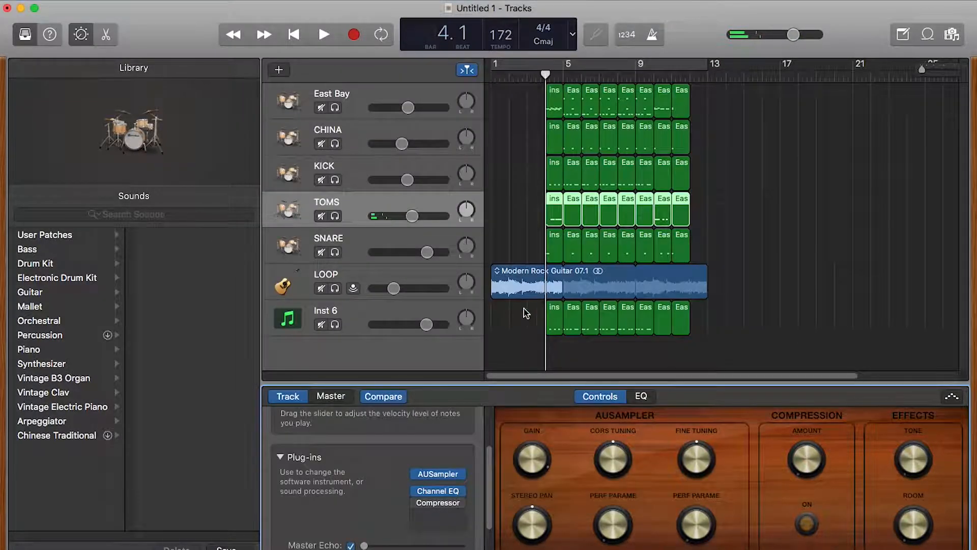
key("e")
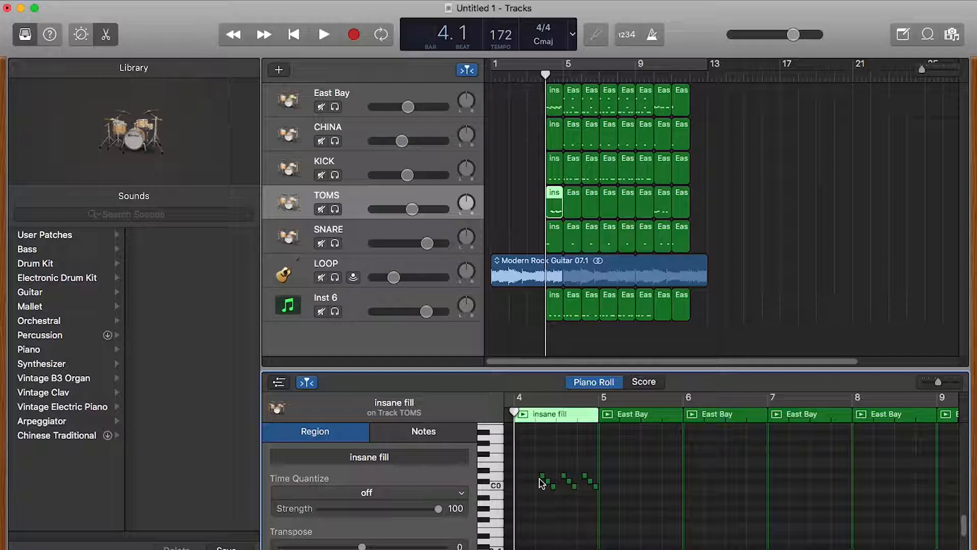
left_click(542, 475)
left_click(553, 486)
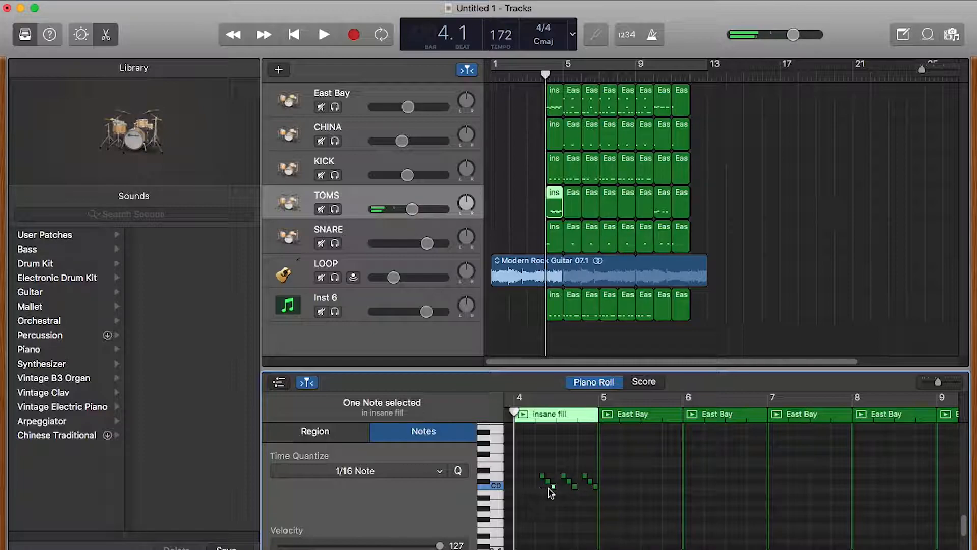
mouse_move(553, 486)
left_mouse_down()
mouse_move(562, 446)
mouse_move(683, 519)
mouse_move(585, 526)
mouse_move(565, 514)
mouse_move(555, 488)
left_mouse_up()
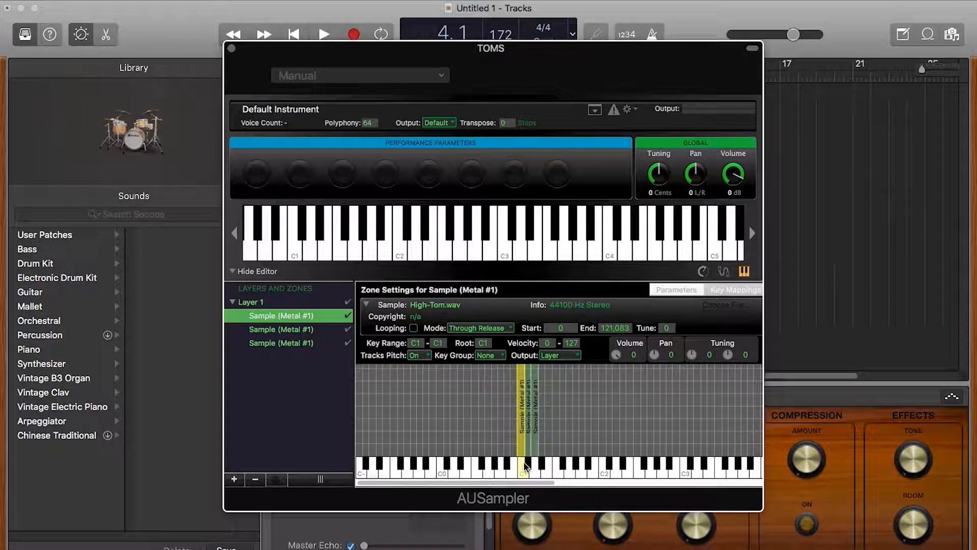
Step: Close the TOMS sampler, review the insane fill notes, then select the East Bay track
left_click(231, 48)
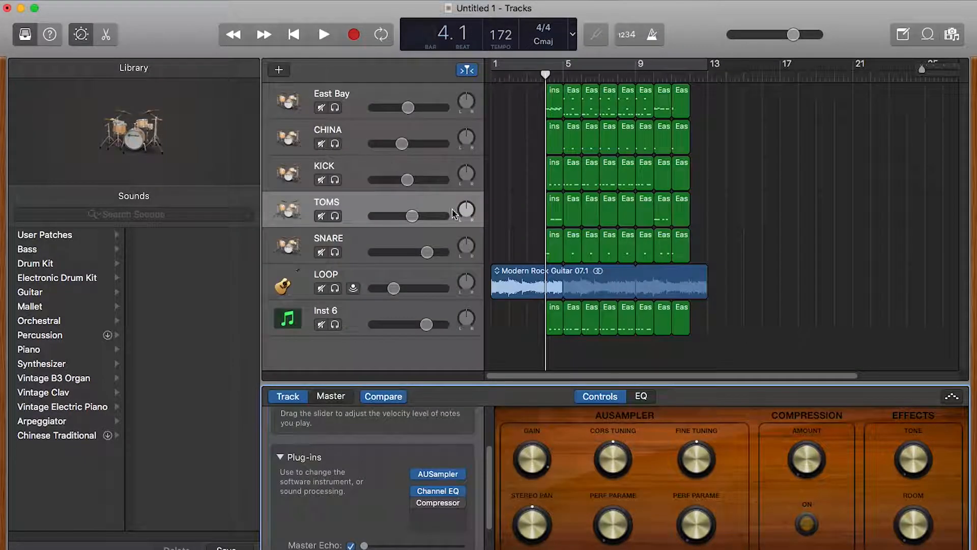
double_click(554, 204)
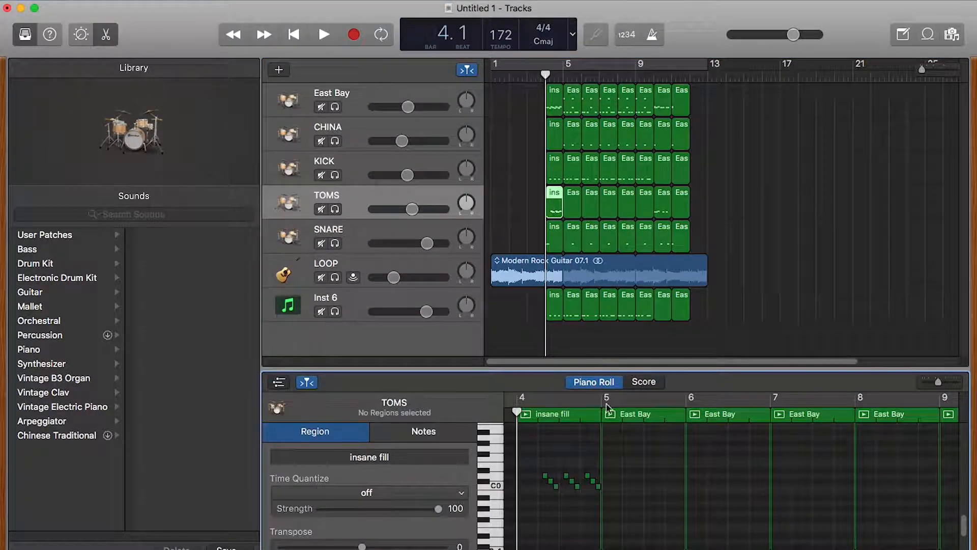
left_click(559, 491)
left_click(613, 482)
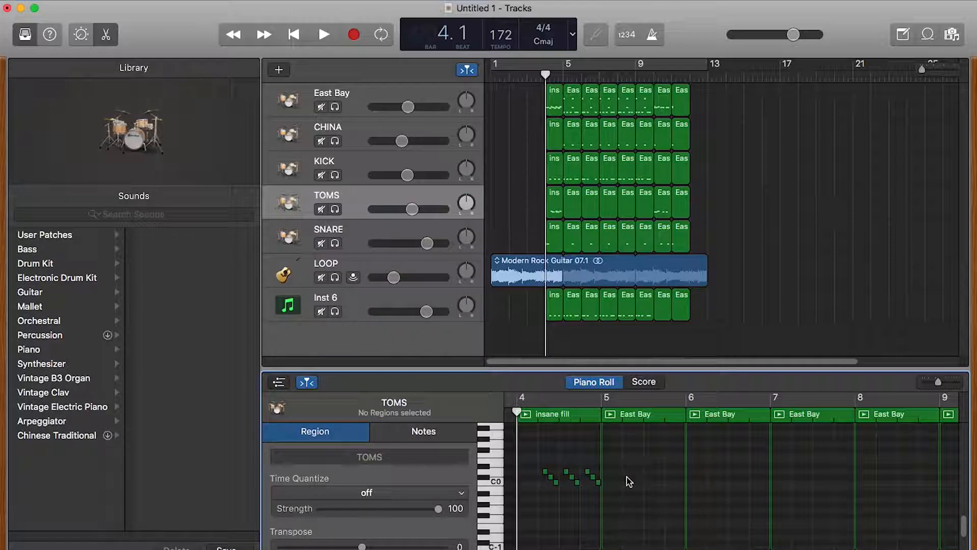
left_click(504, 100)
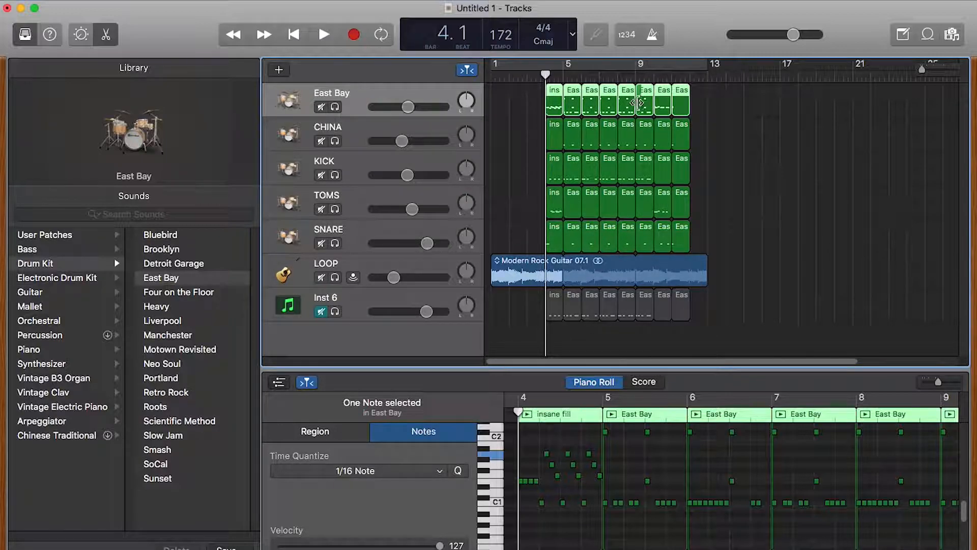
Step: Inspect East Bay's Channel EQ and PlatinumVerb settings, then select the CHINA track
left_click(80, 36)
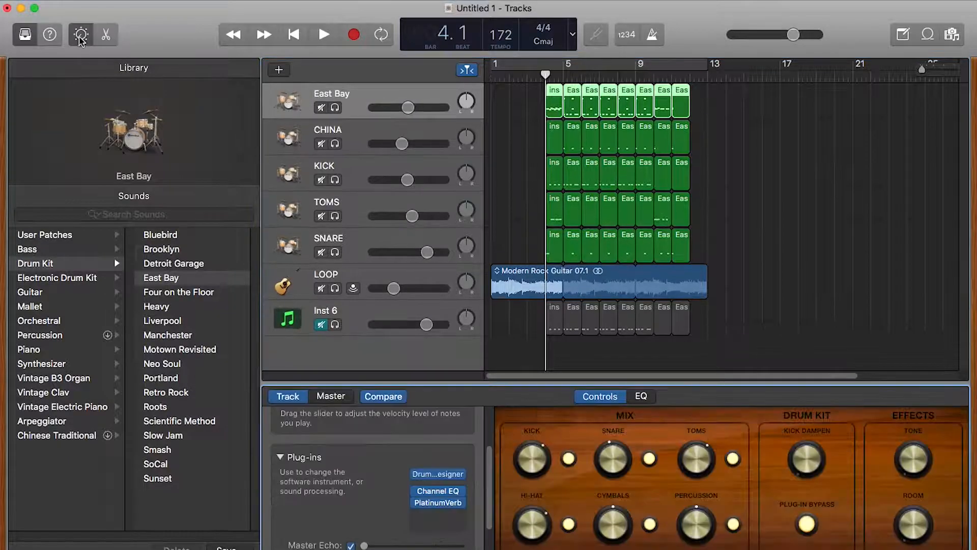
left_click(439, 491)
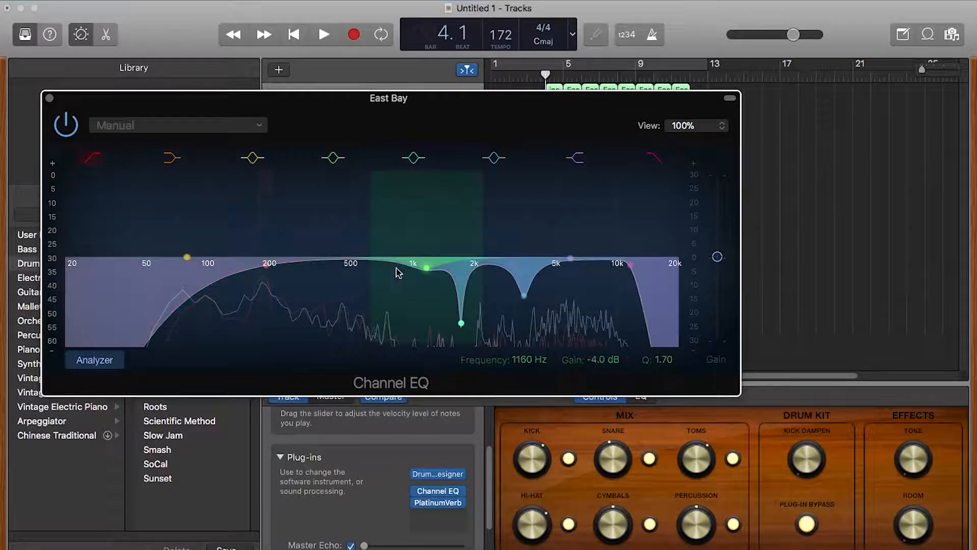
left_click(50, 99)
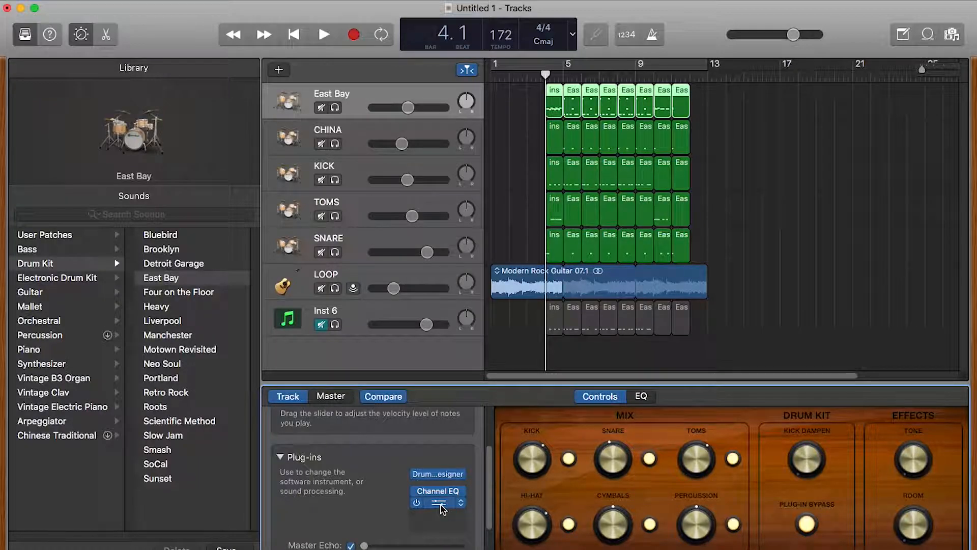
left_click(441, 506)
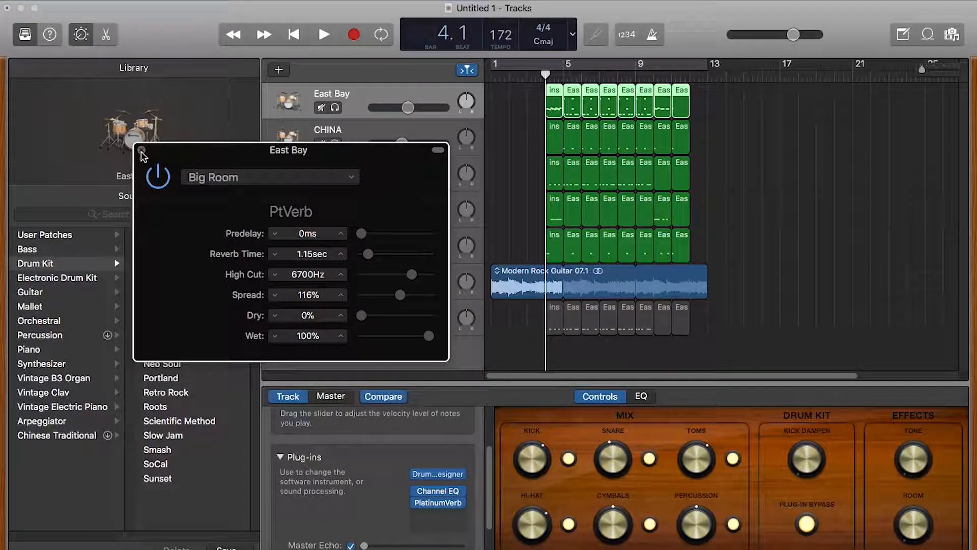
left_click(141, 152)
left_click(358, 130)
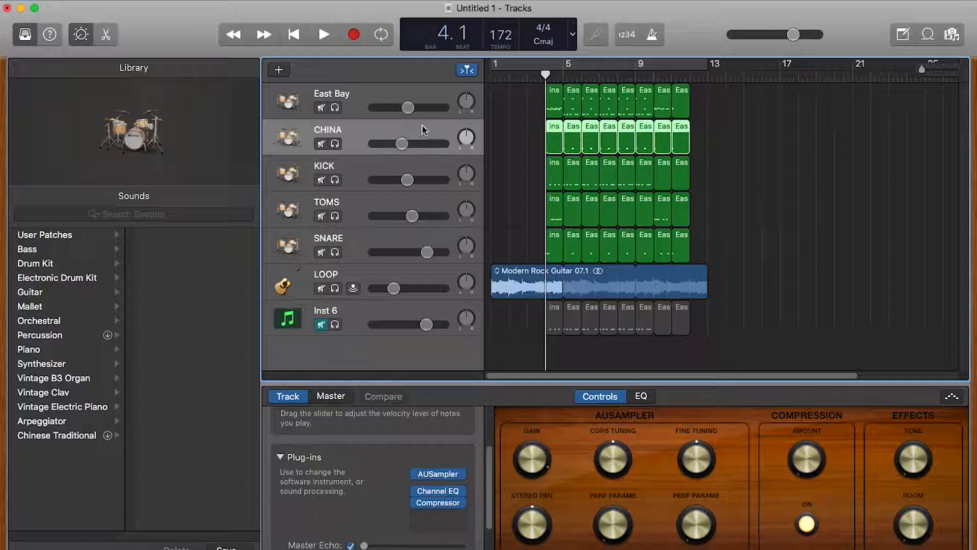
Step: Review the Channel EQ curves on the CHINA and KICK tracks
left_click(437, 491)
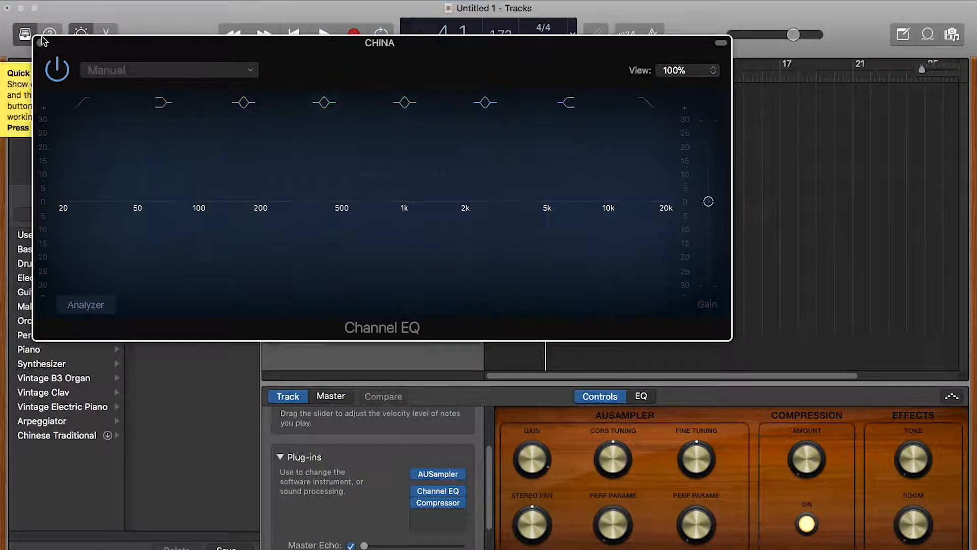
left_click(40, 42)
mouse_move(436, 491)
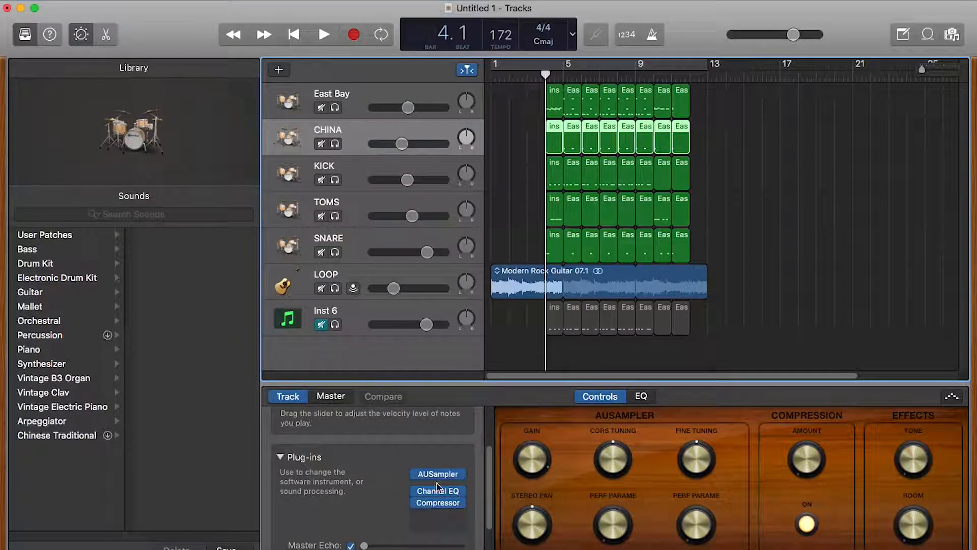
left_click(351, 169)
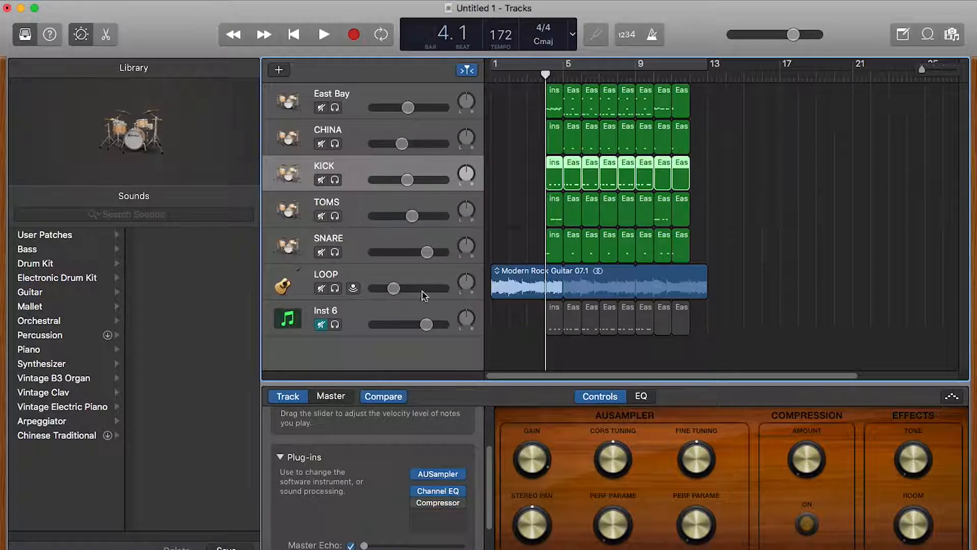
left_click(437, 491)
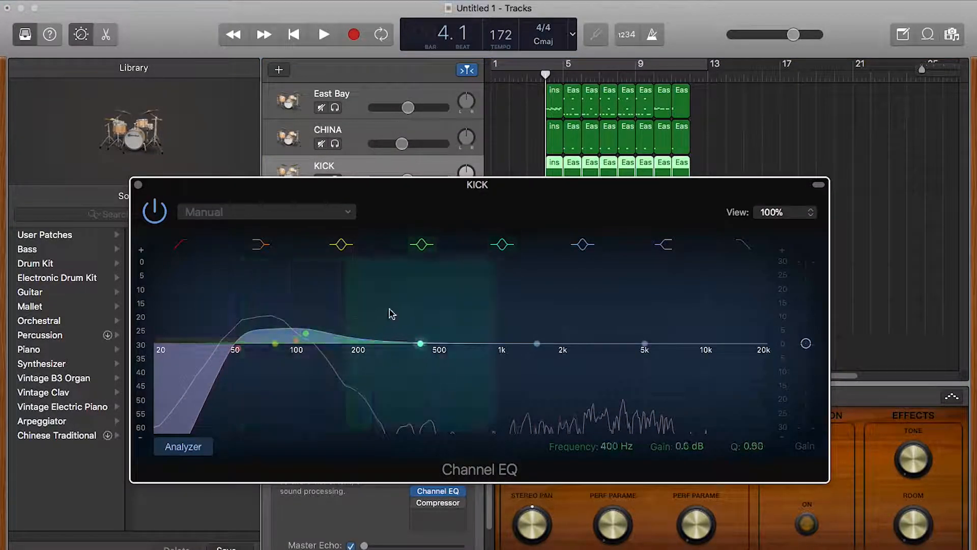
left_click(138, 184)
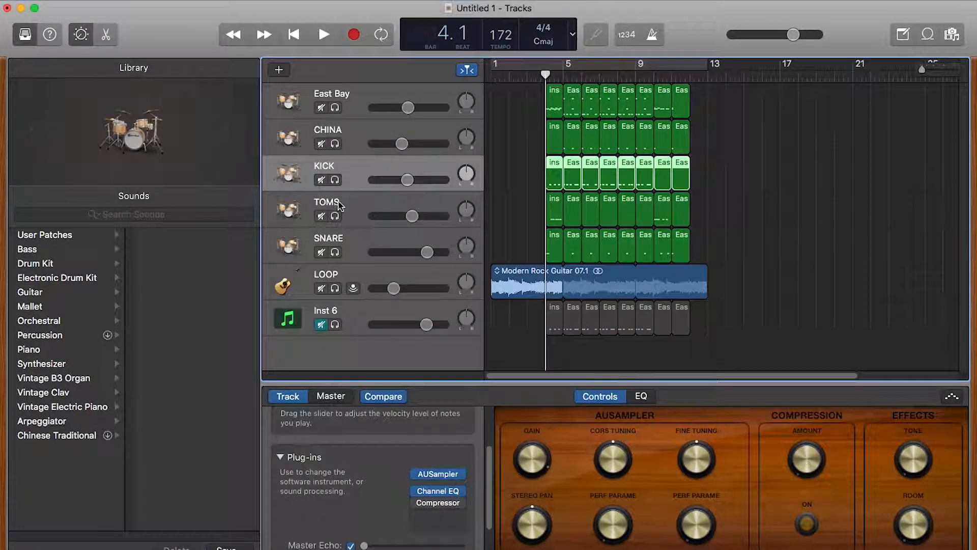
Step: Check the TOMS track's Channel EQ, then select the SNARE track to show its plug-ins
left_click(349, 206)
left_click(443, 493)
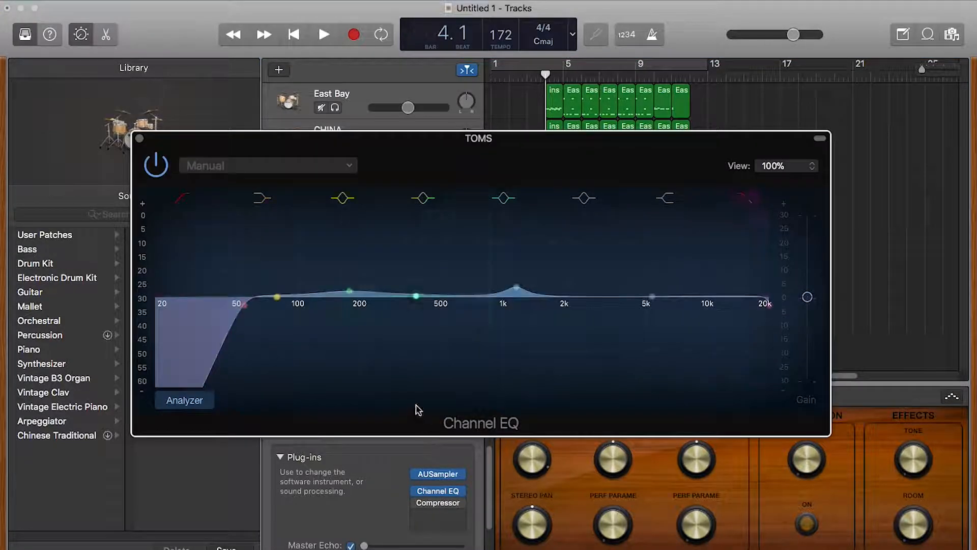
left_click(139, 138)
left_click(360, 250)
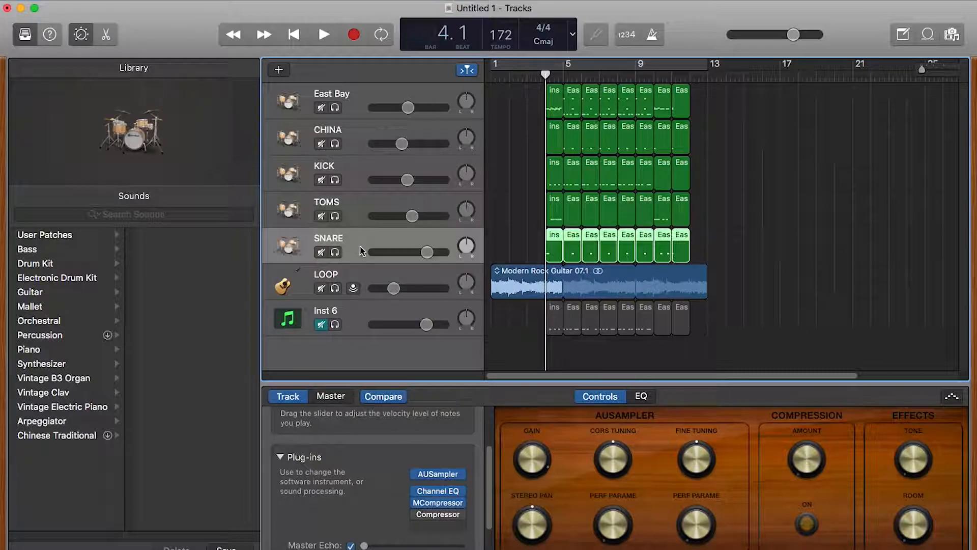
left_click(439, 492)
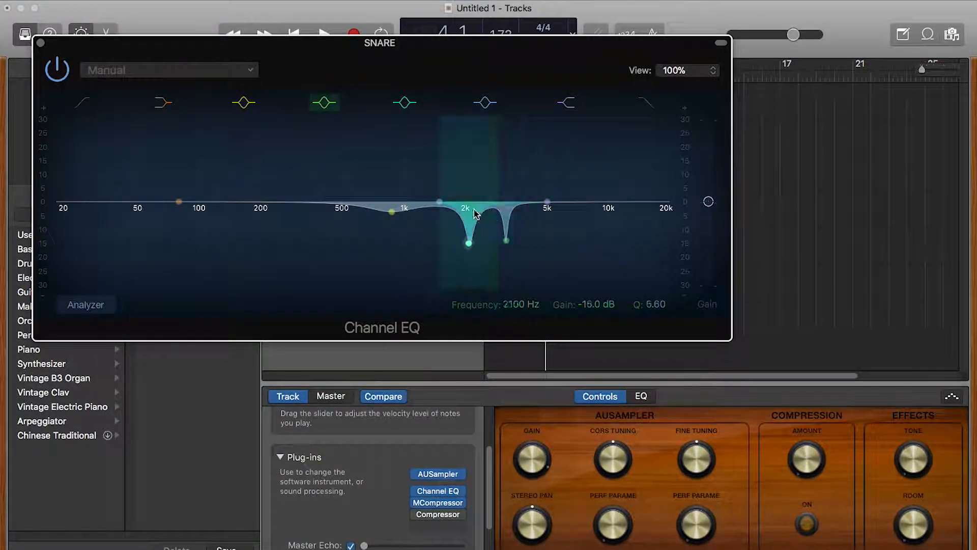
left_click(41, 43)
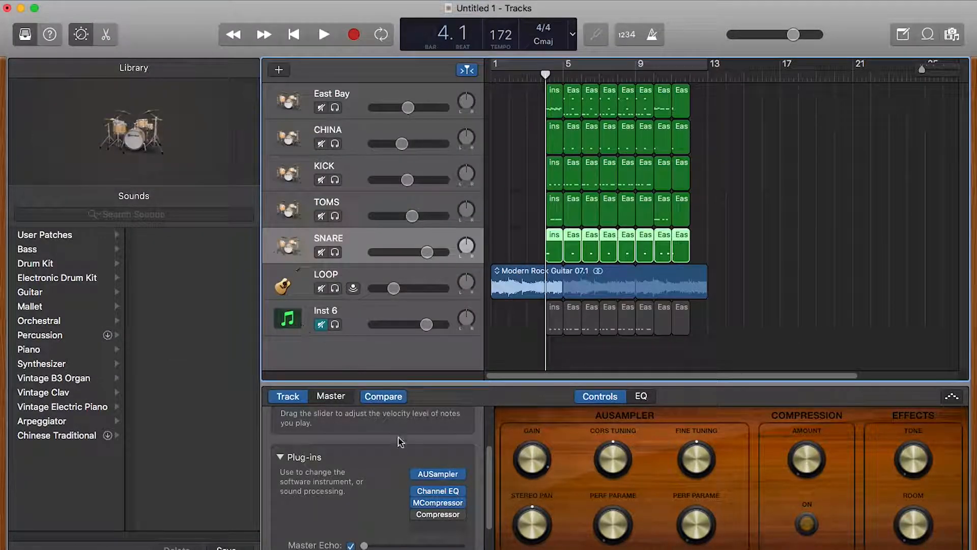
left_click(438, 504)
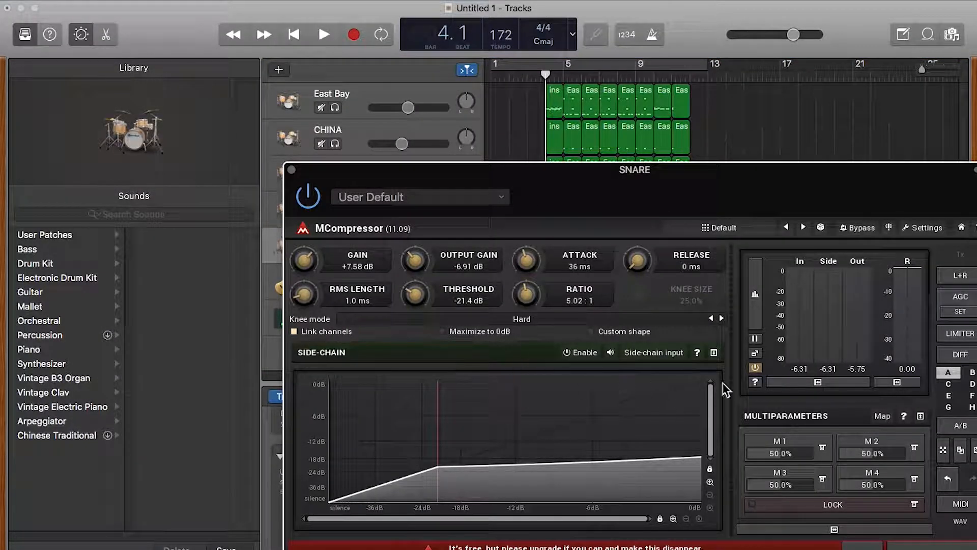
left_click(291, 170)
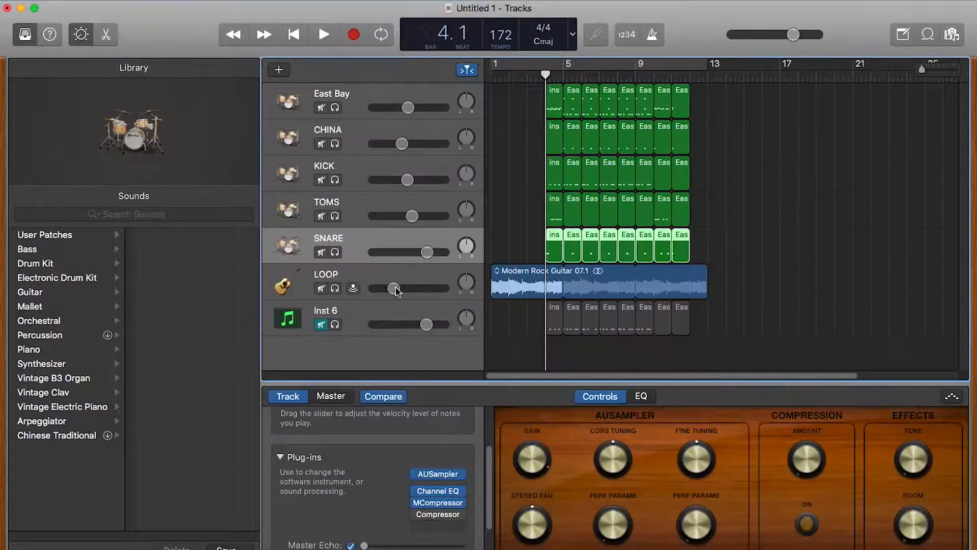
Step: Check the master Channel EQ (82 Hz, +4.5 dB) and MCompressor (1.41:1), then play bars 1–13 cycling
left_click(330, 396)
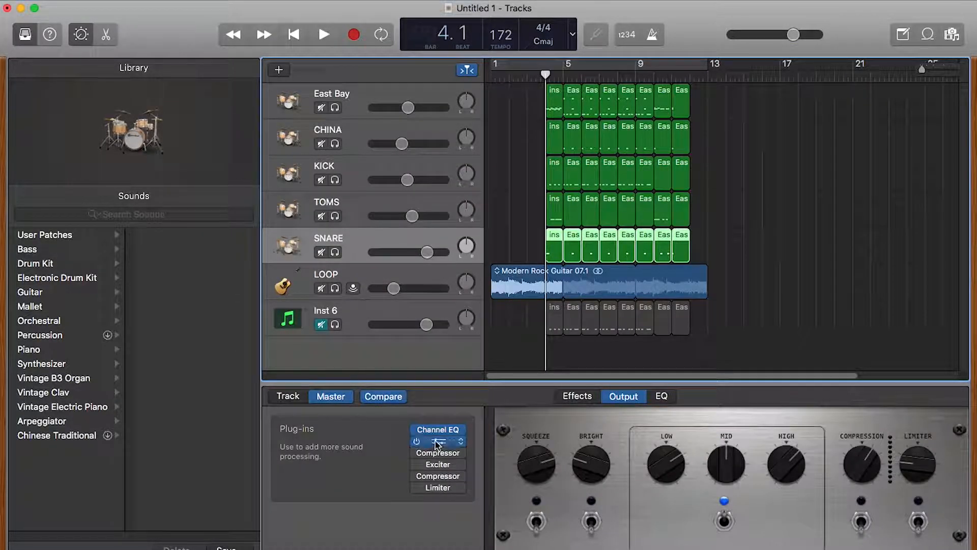
left_click(439, 430)
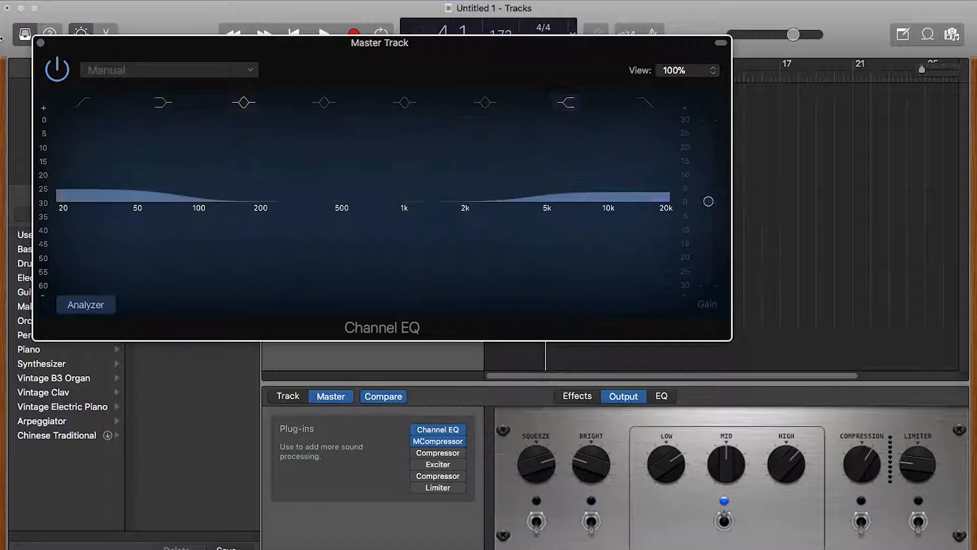
left_click(41, 43)
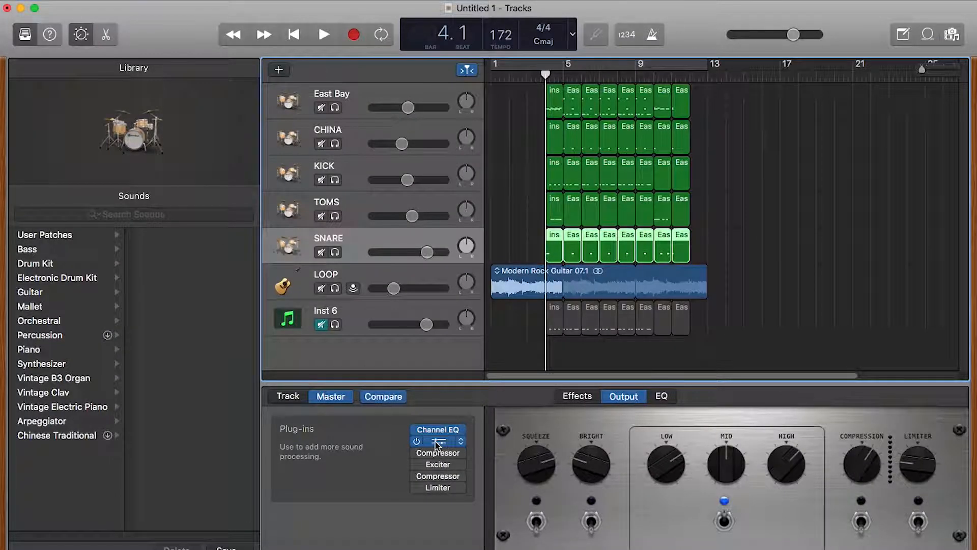
left_click(438, 441)
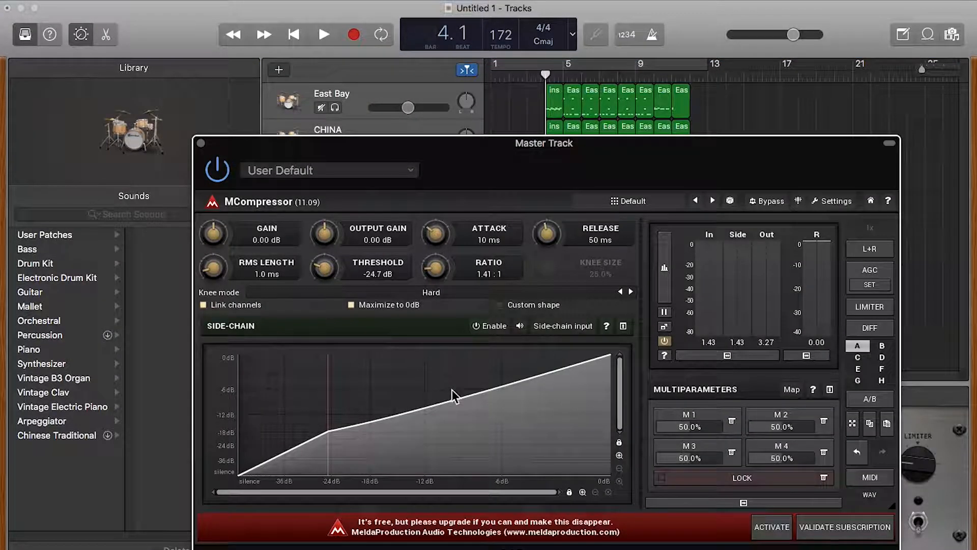
left_click(200, 143)
key("c")
key("space")
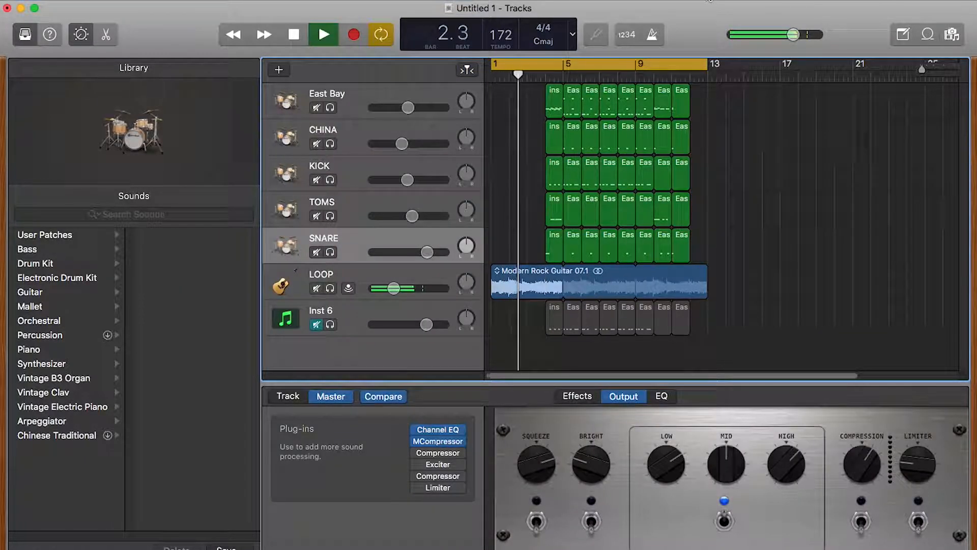